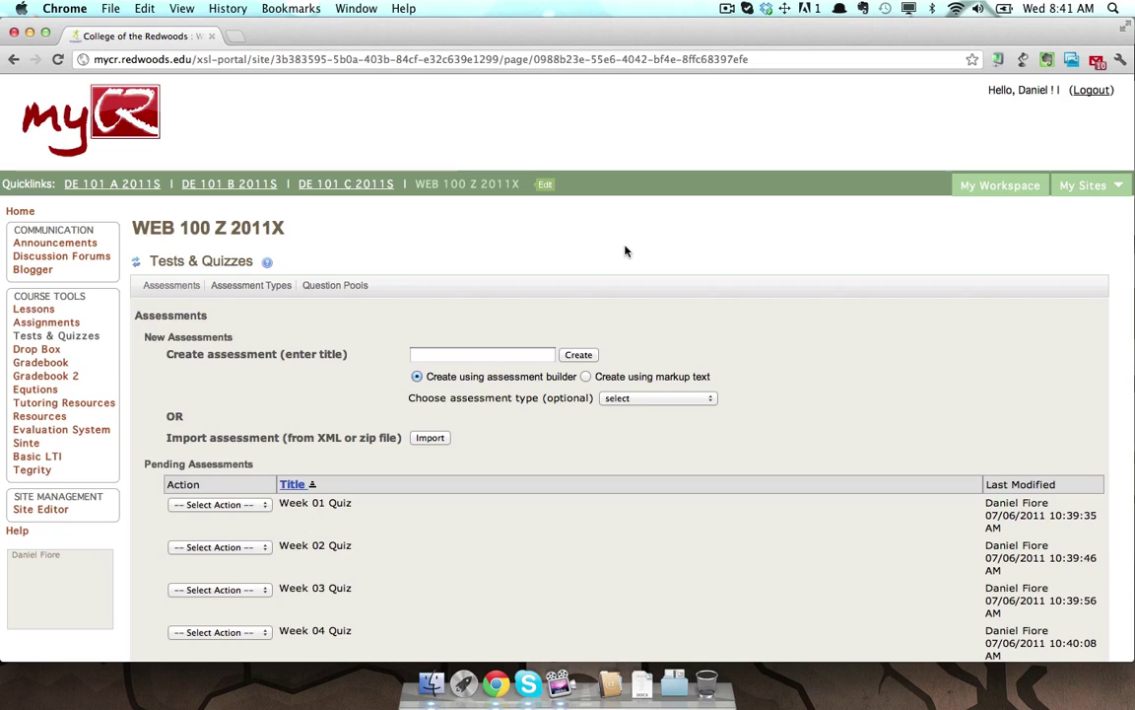
Step: Create a new assessment titled "Assessment Survey" with the assessment builder, using the Survey assessment type
left_click(463, 356)
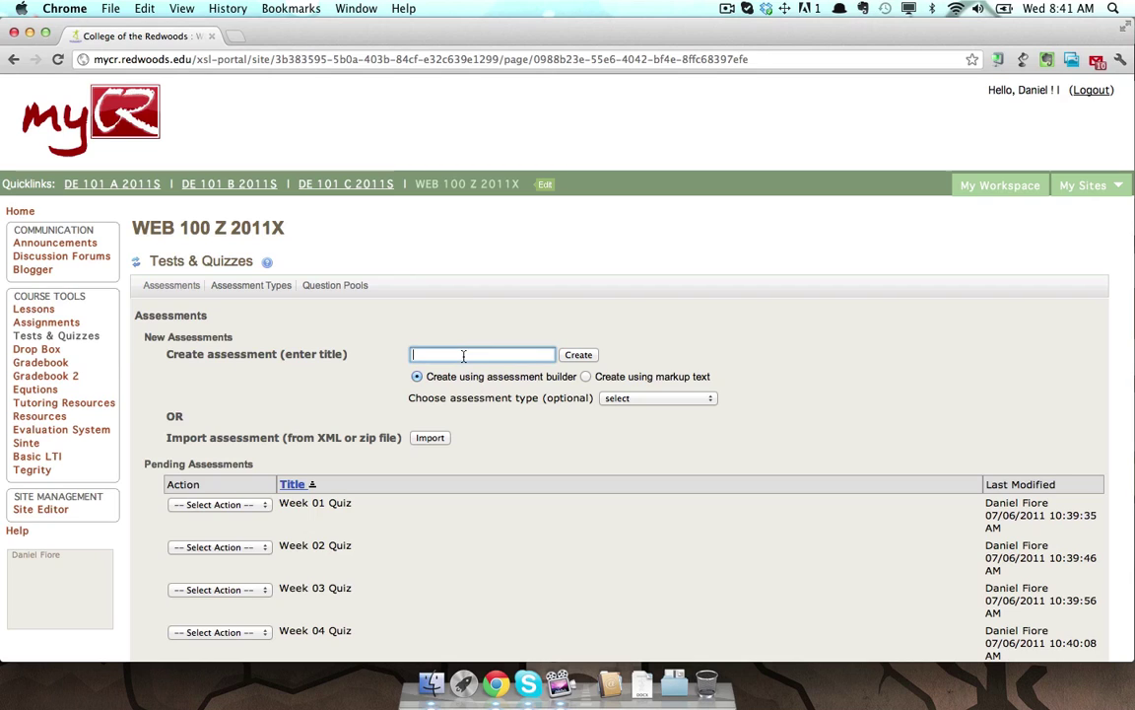
type("Assessment")
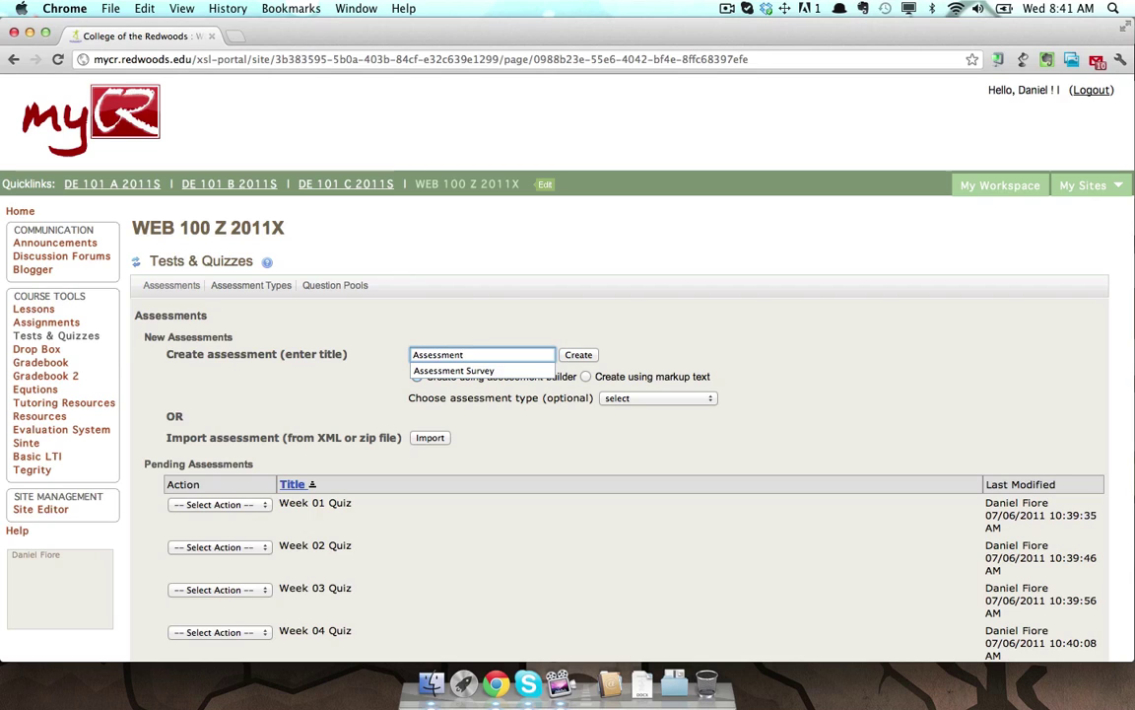
key("Down")
key("Tab")
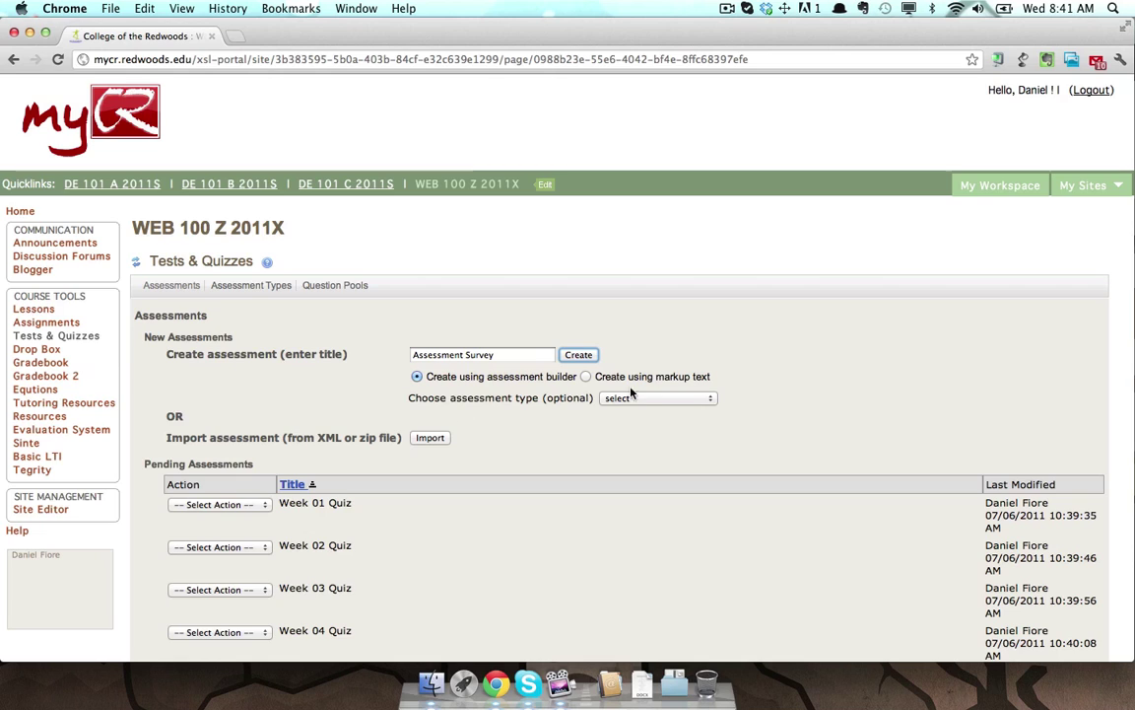
left_click(679, 398)
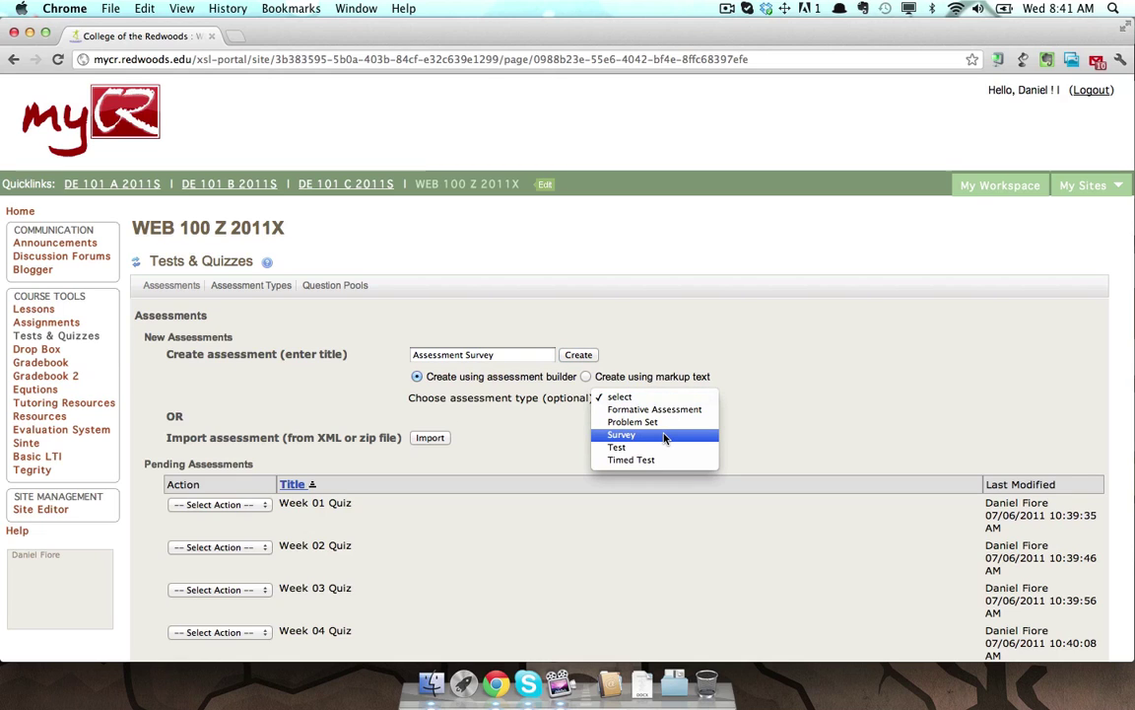
left_click(666, 437)
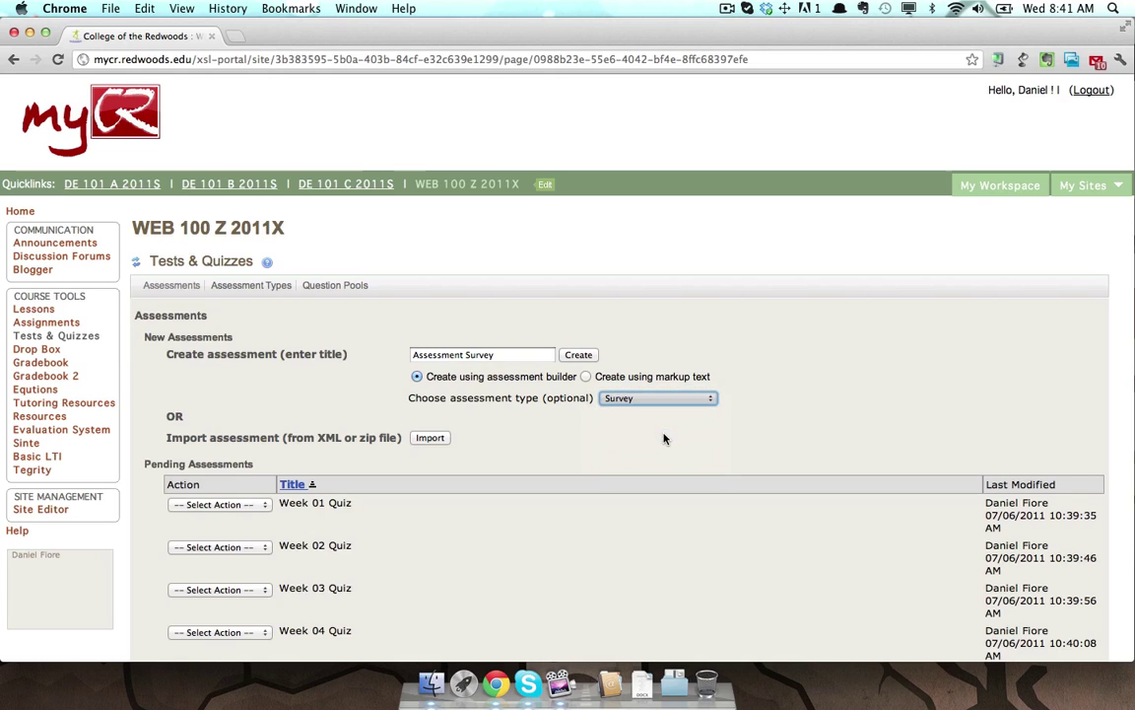
left_click(589, 357)
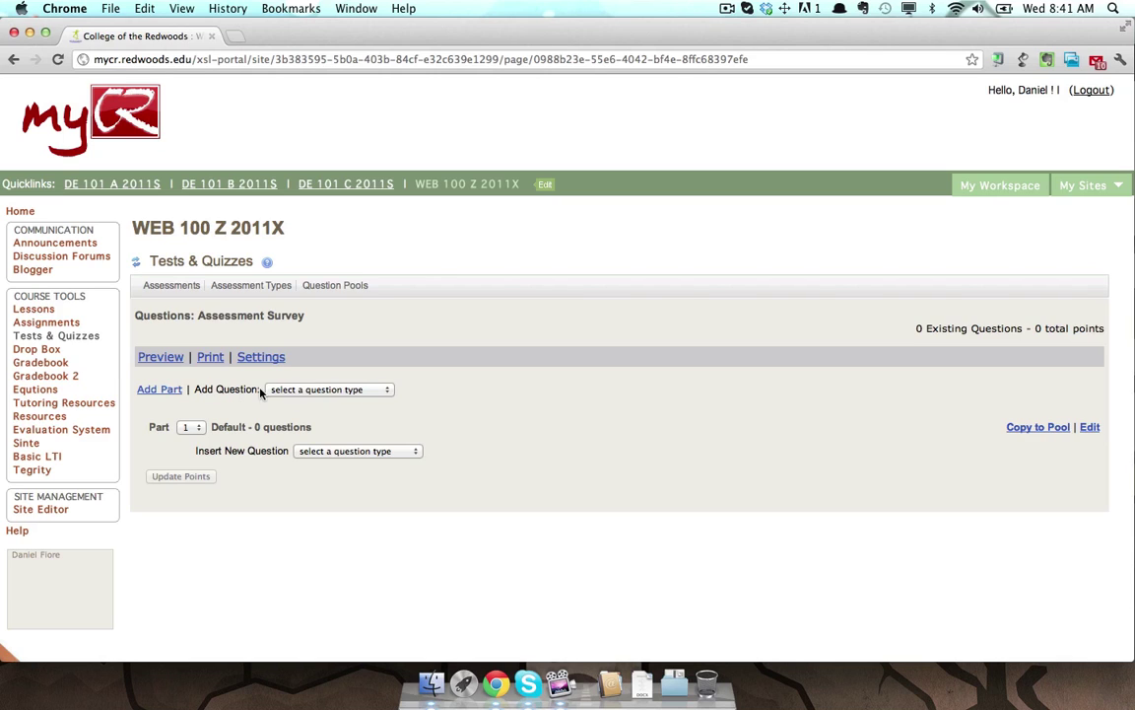
Step: Add a Survey question reading "Here is my sample question, what did you think...?" with the Below Average -> Above Average answer scale and save it
left_click(376, 390)
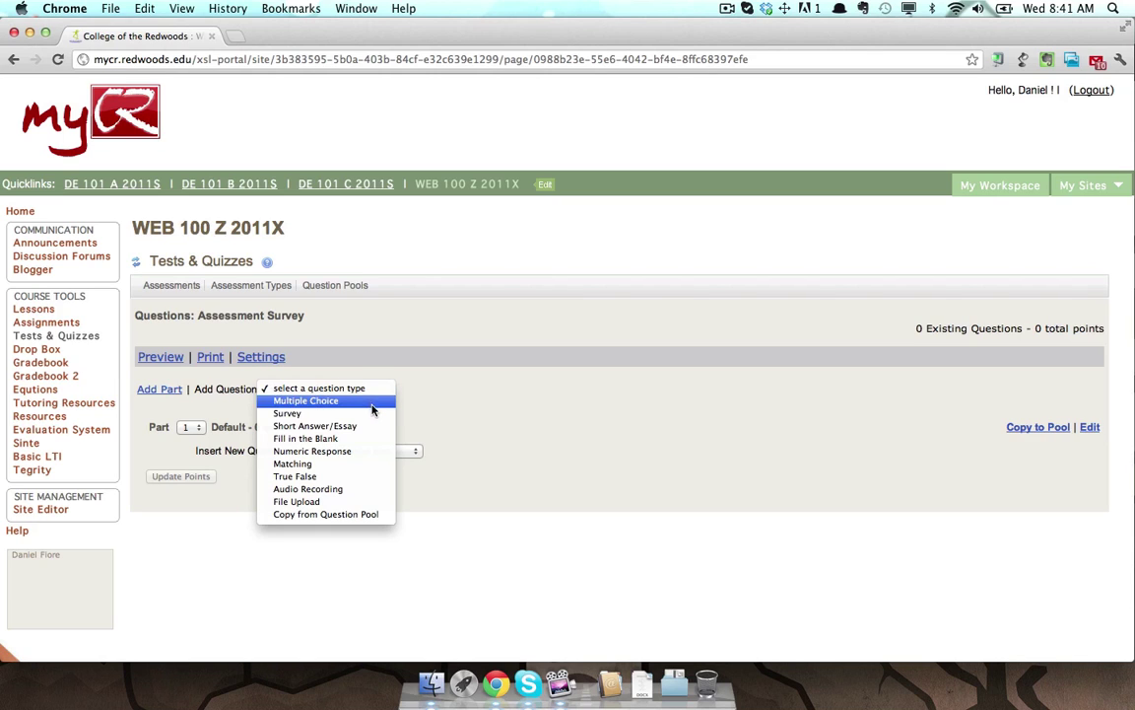
left_click(373, 414)
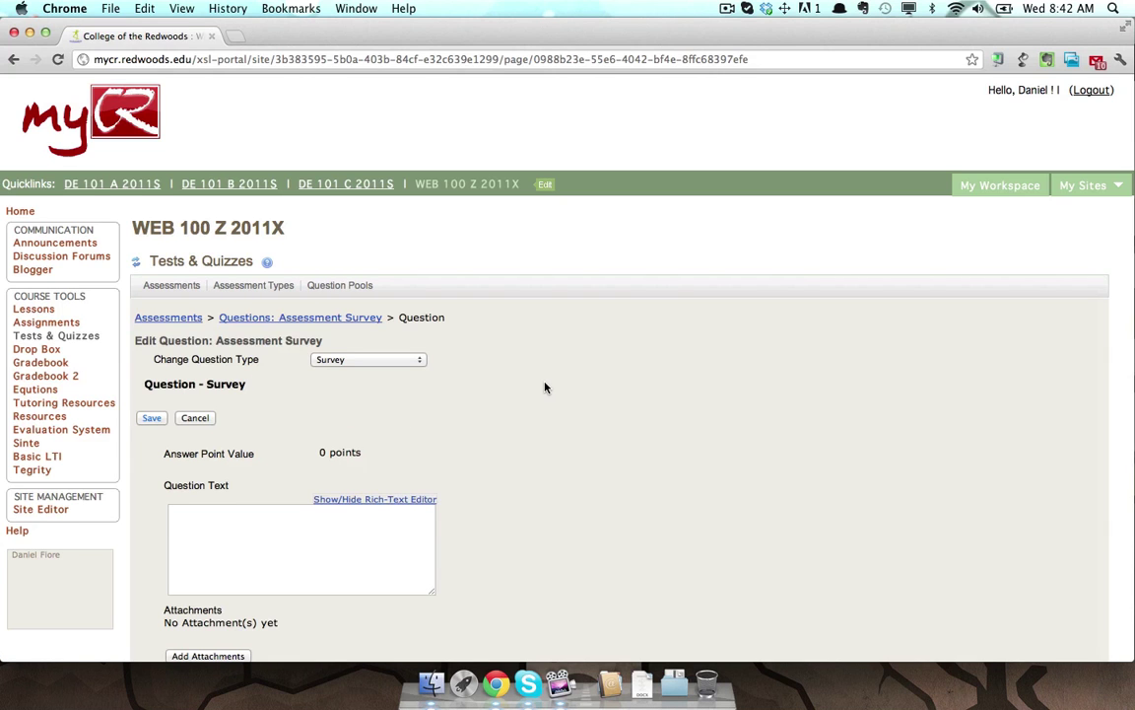
scroll(542, 387, "down", 5)
scroll(545, 387, "down", 3)
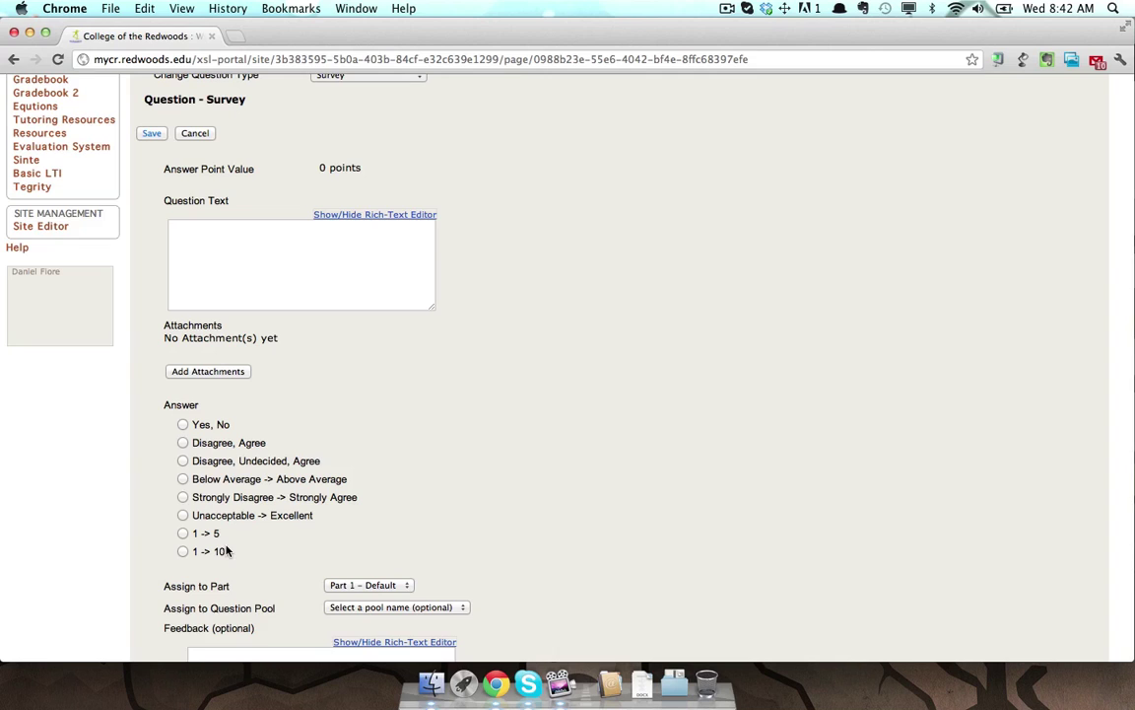
left_click(255, 261)
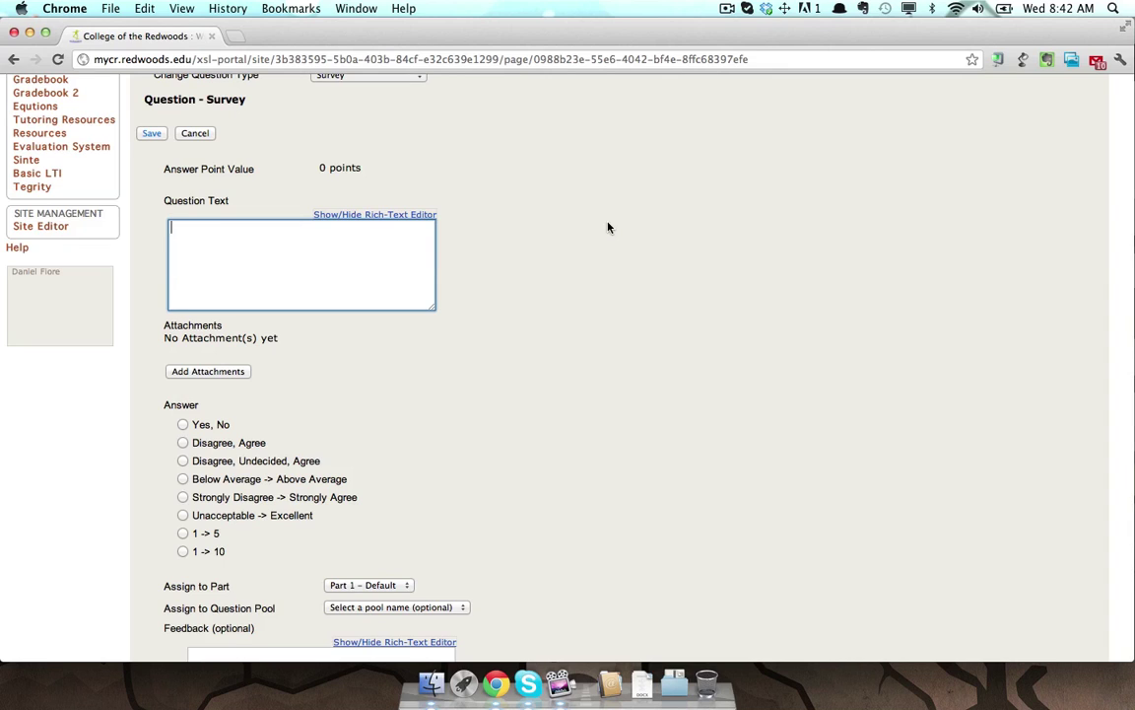
type("Here is my sample question, ")
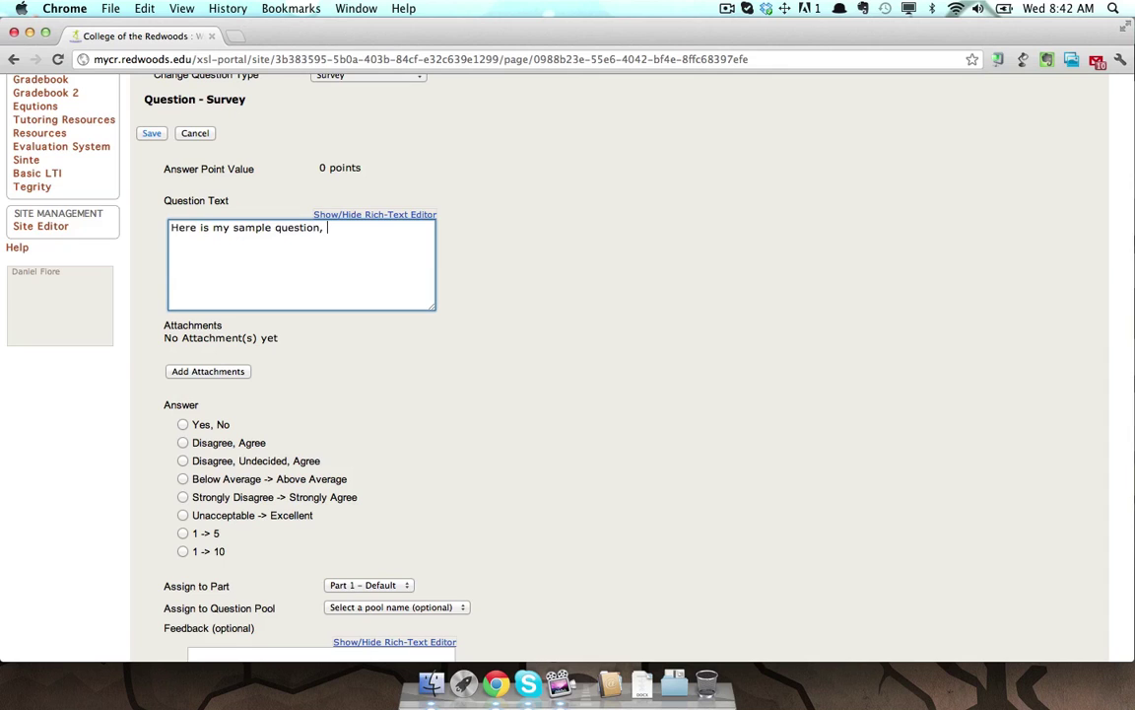
type("what did you think...?")
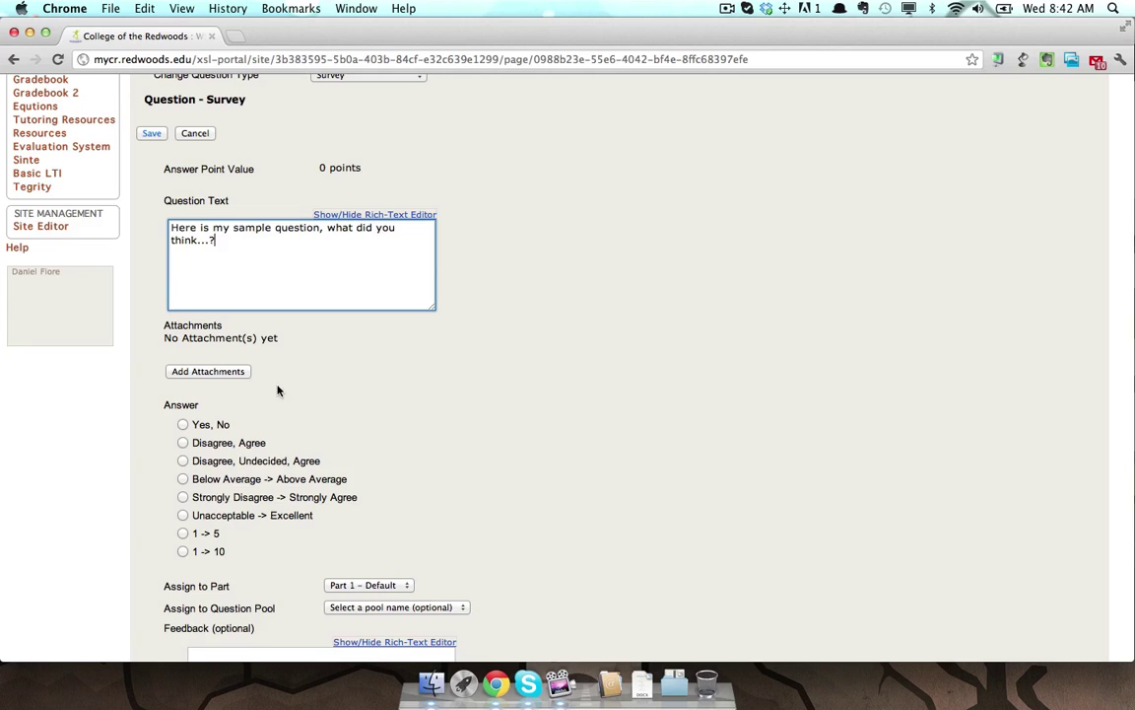
left_click(183, 480)
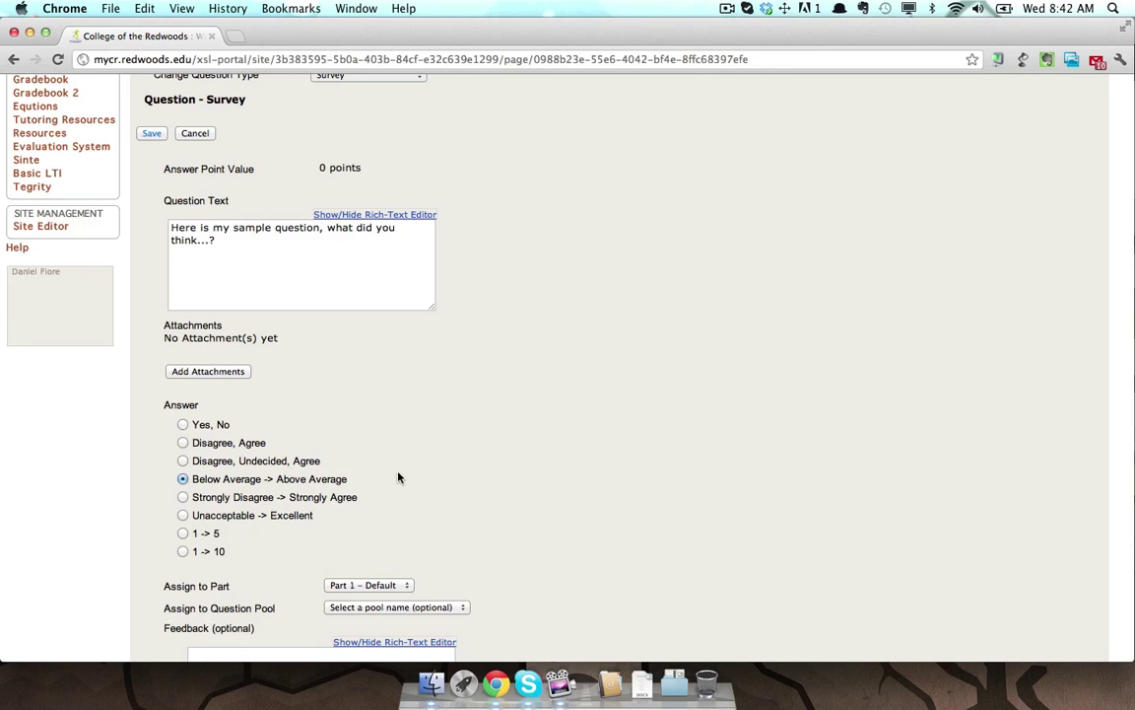
scroll(411, 478, "down", 5)
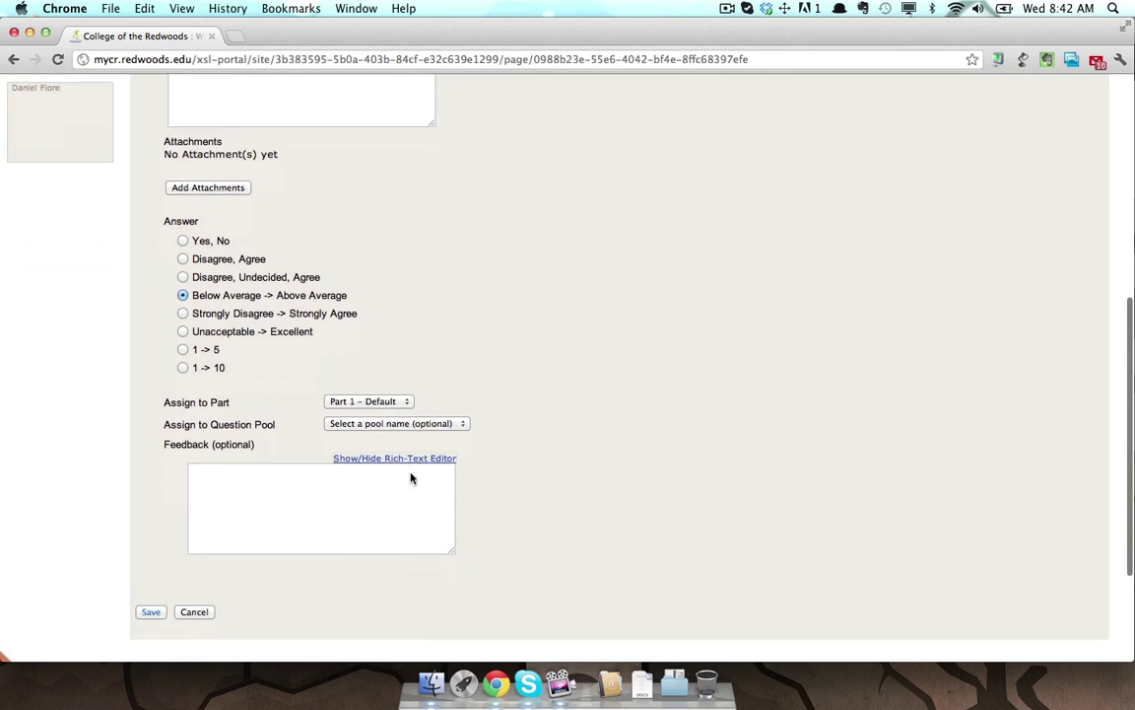
left_click(150, 588)
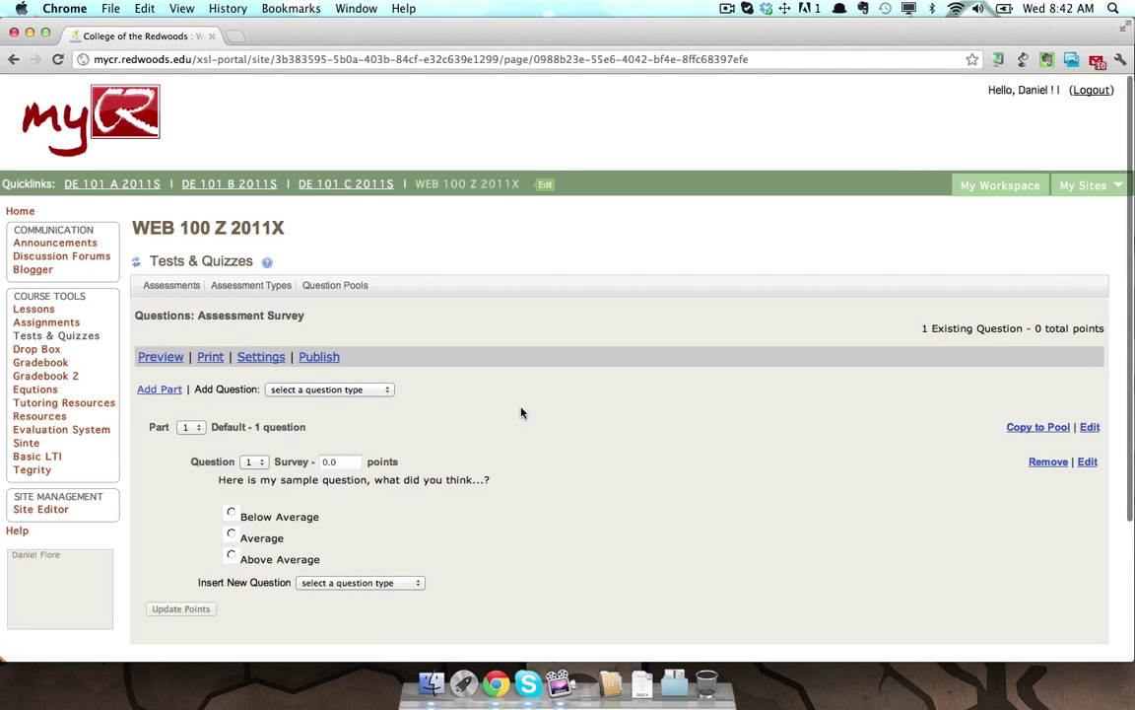
Step: Edit question 1 to use the Strongly Disagree -> Strongly Agree answer scale and save the change
scroll(523, 412, "down", 3)
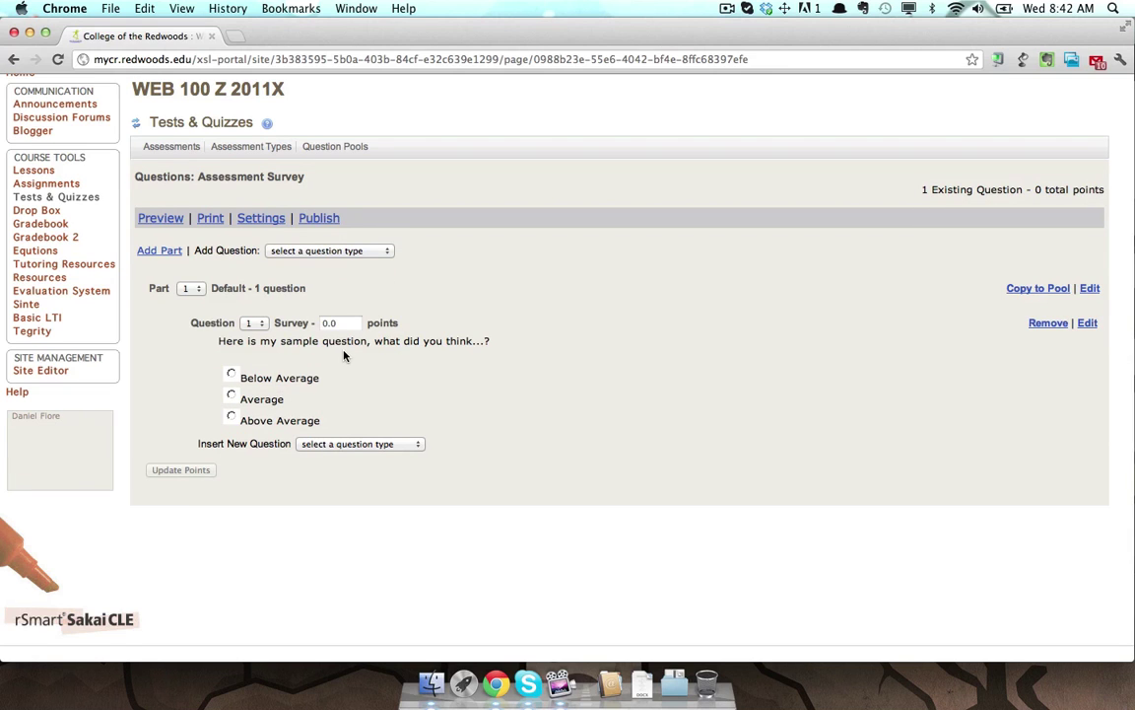
left_click(1088, 324)
scroll(547, 388, "down", 2)
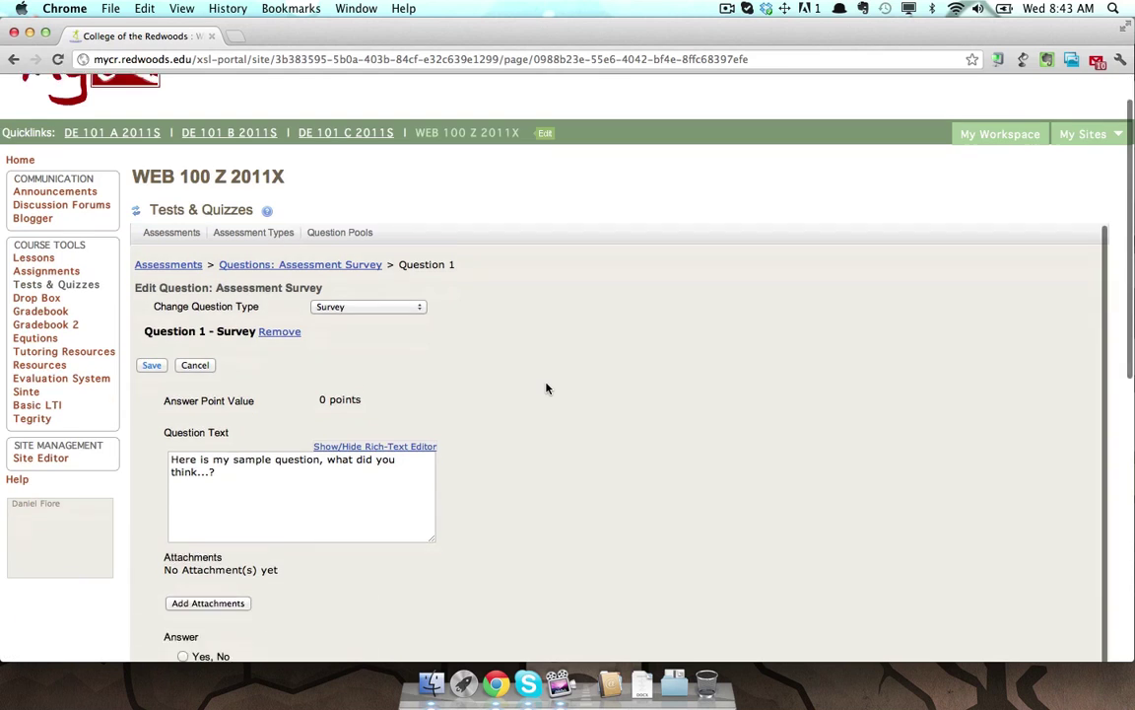
scroll(547, 388, "down", 5)
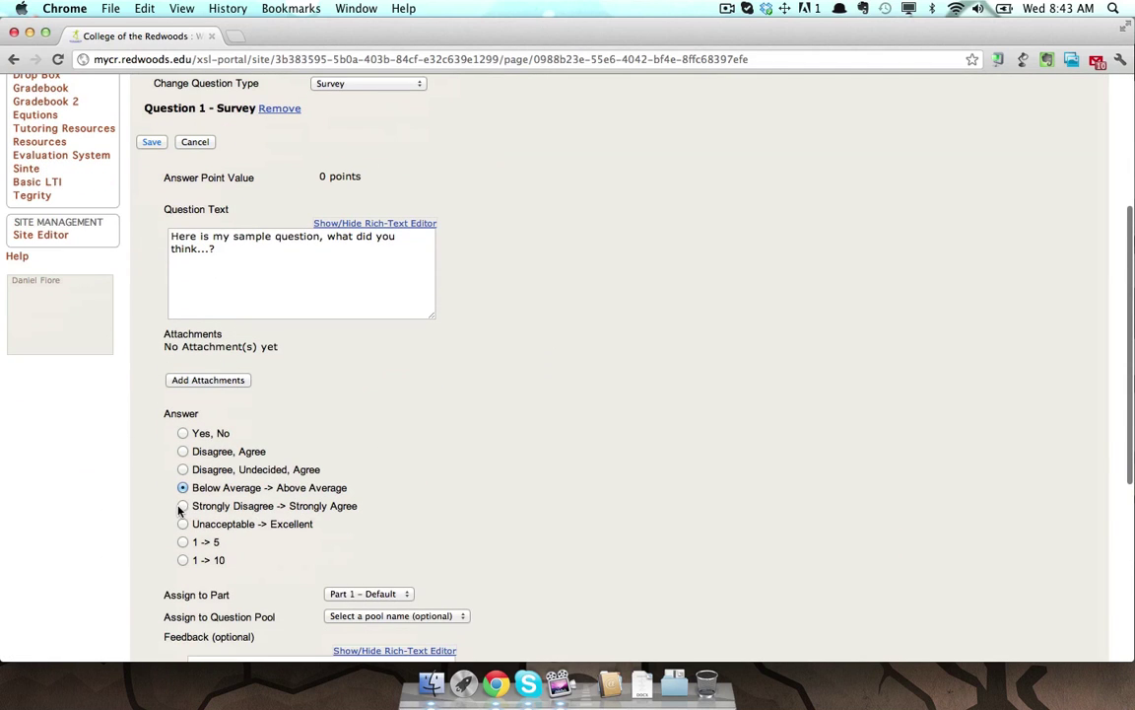
left_click(182, 506)
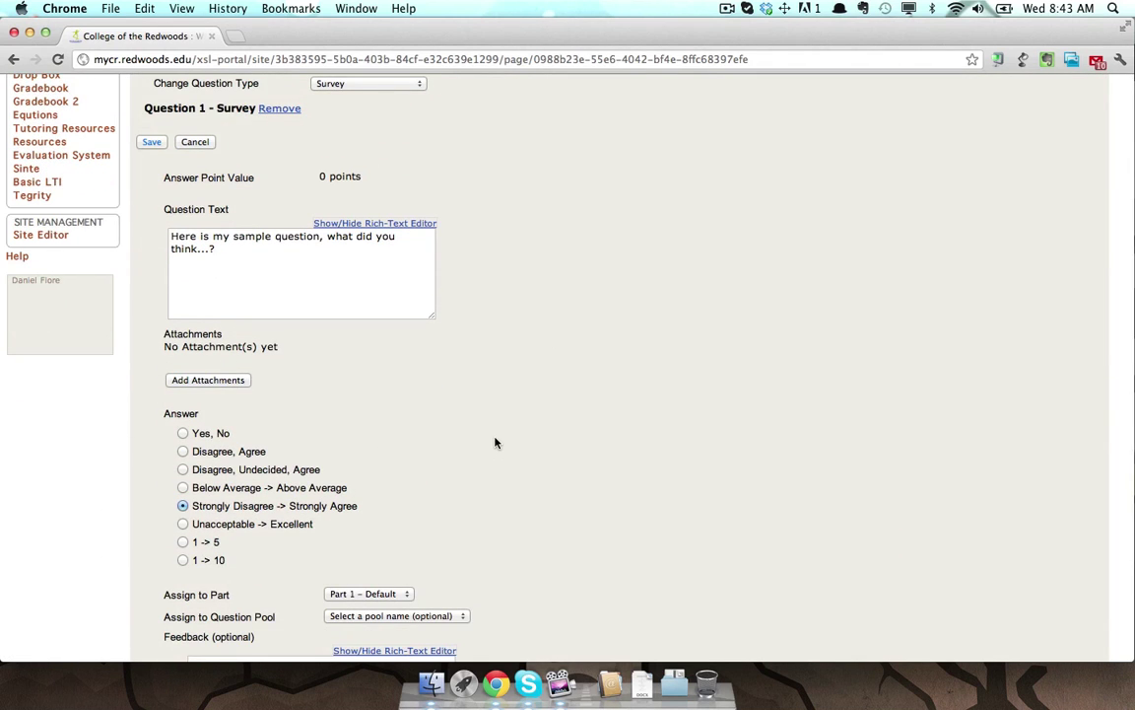
scroll(495, 442, "down", 5)
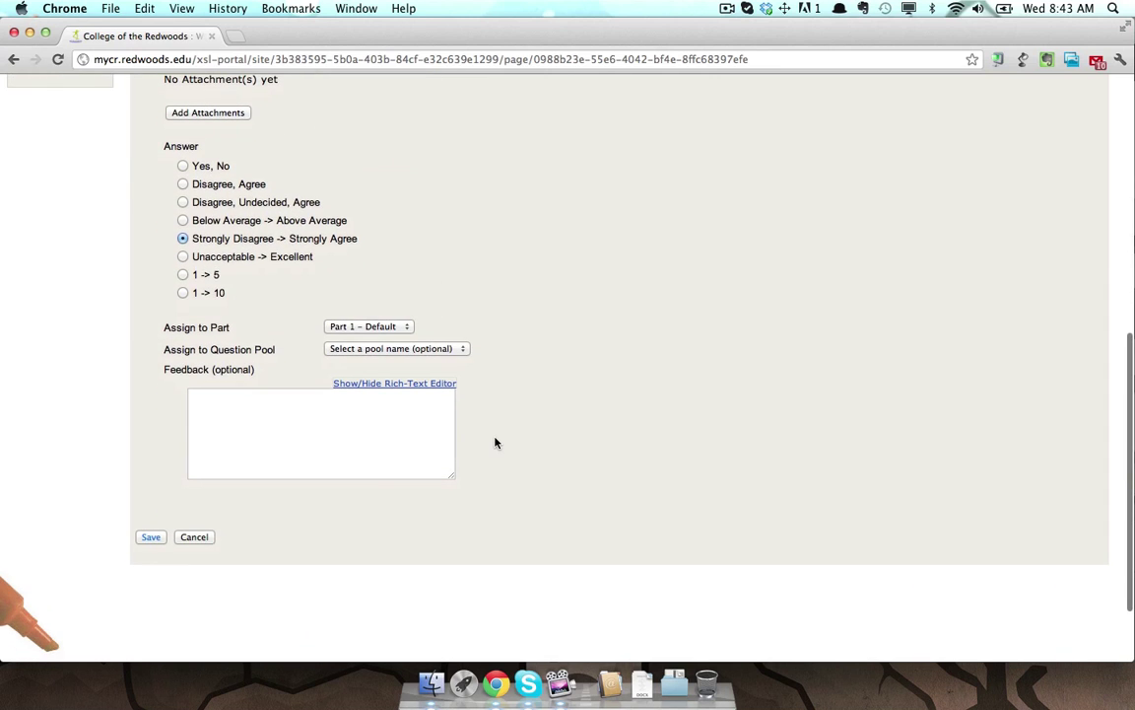
left_click(151, 538)
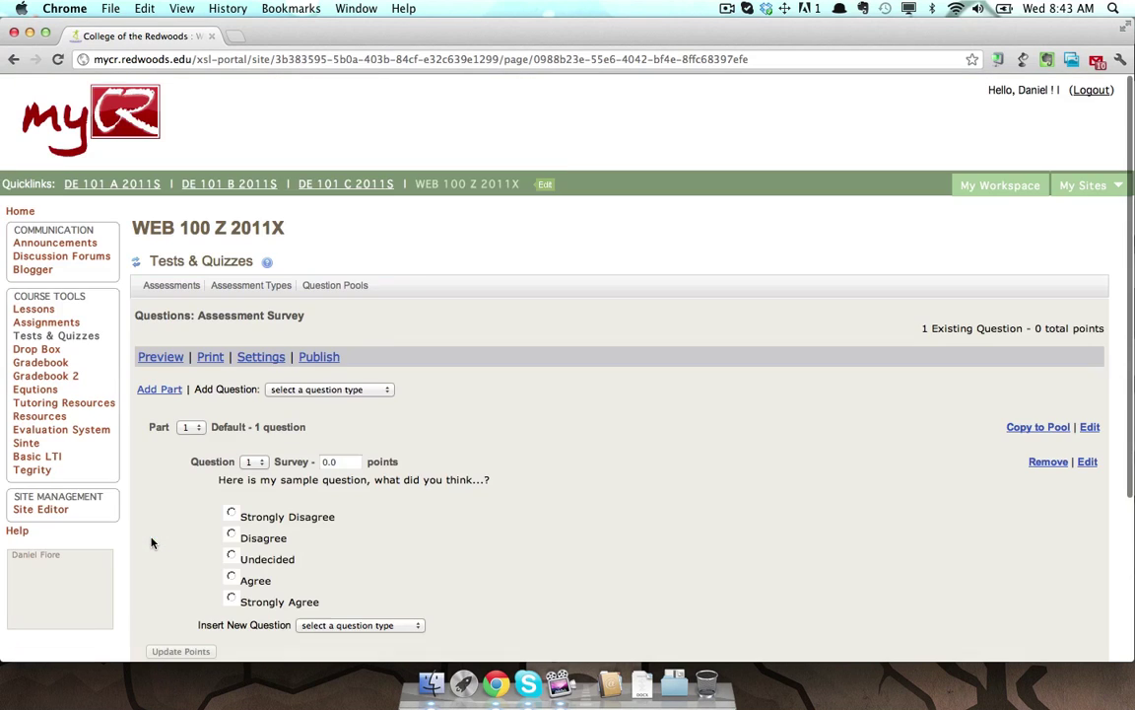
Step: Add a Short Answer/Essay question reading "Why do you feel this way?" to the survey and save it
scroll(453, 424, "down", 3)
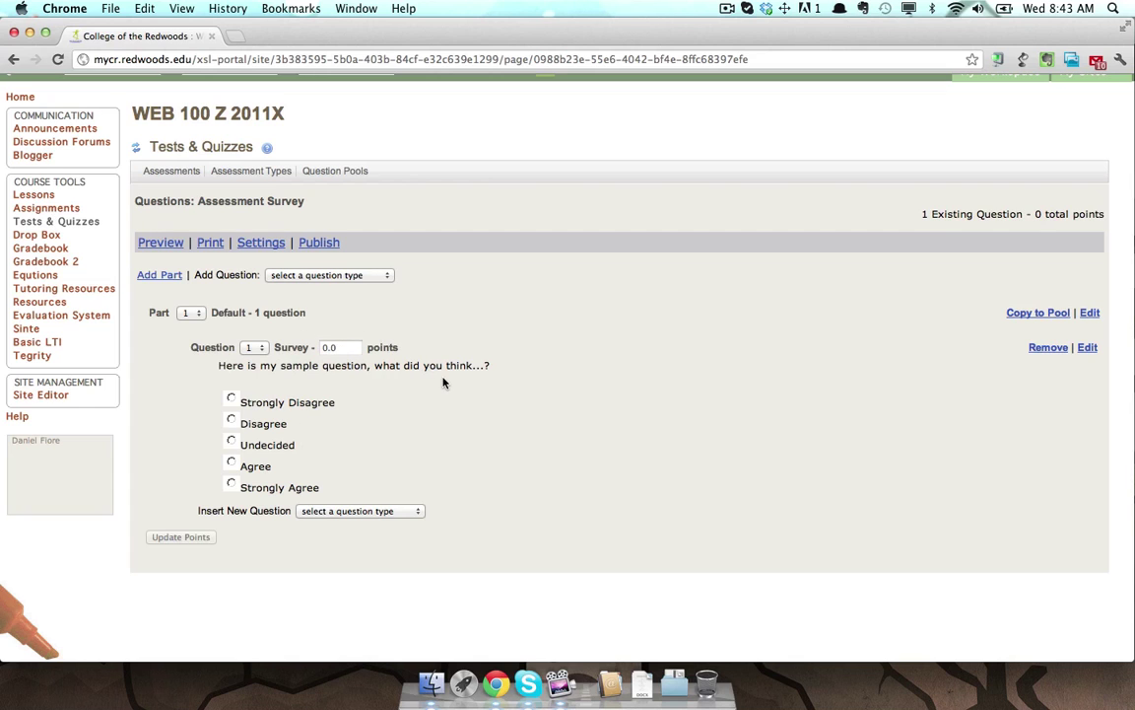
scroll(424, 380, "down", 2)
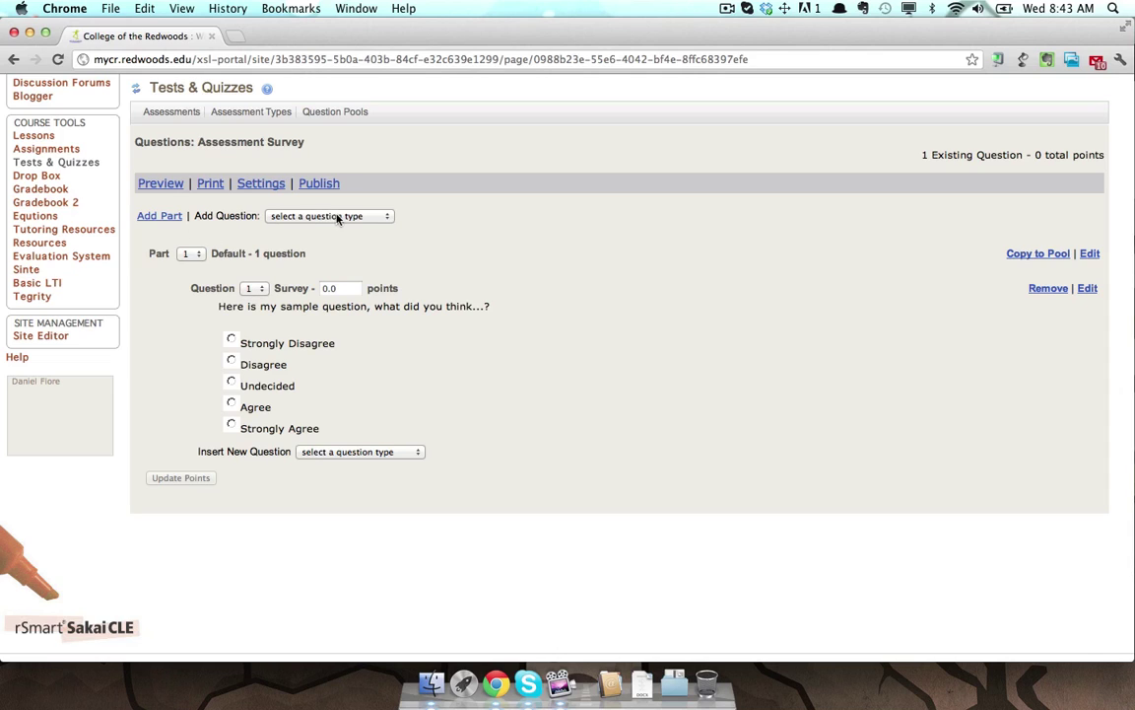
left_click(369, 217)
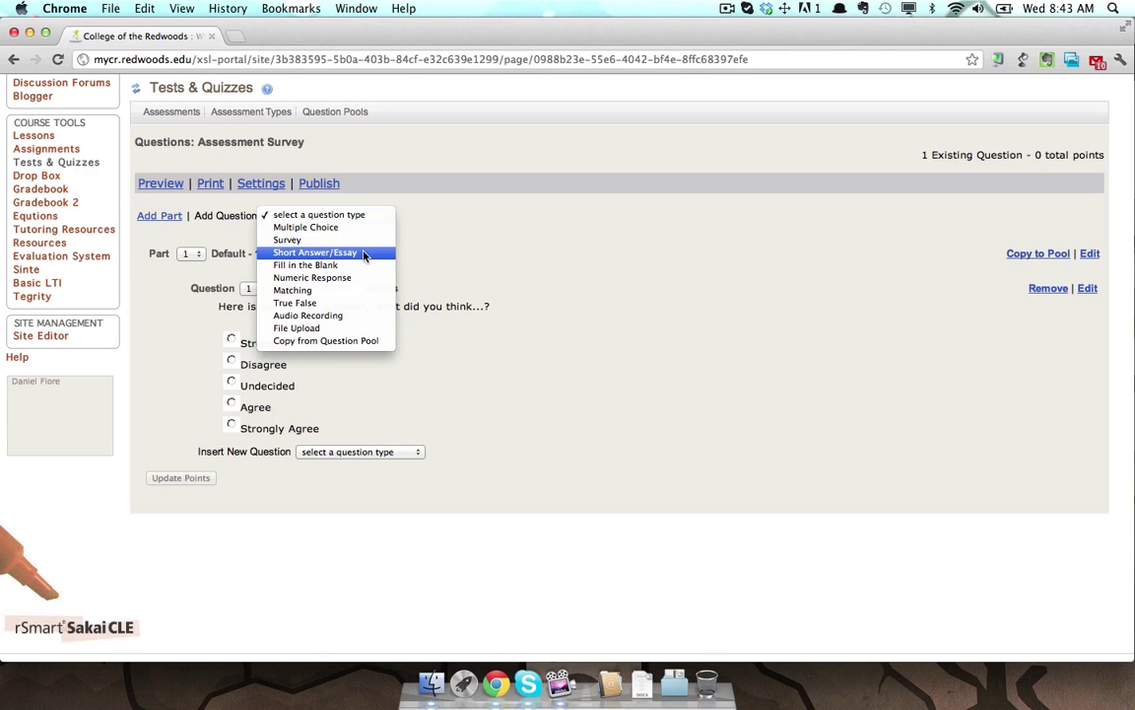
left_click(353, 253)
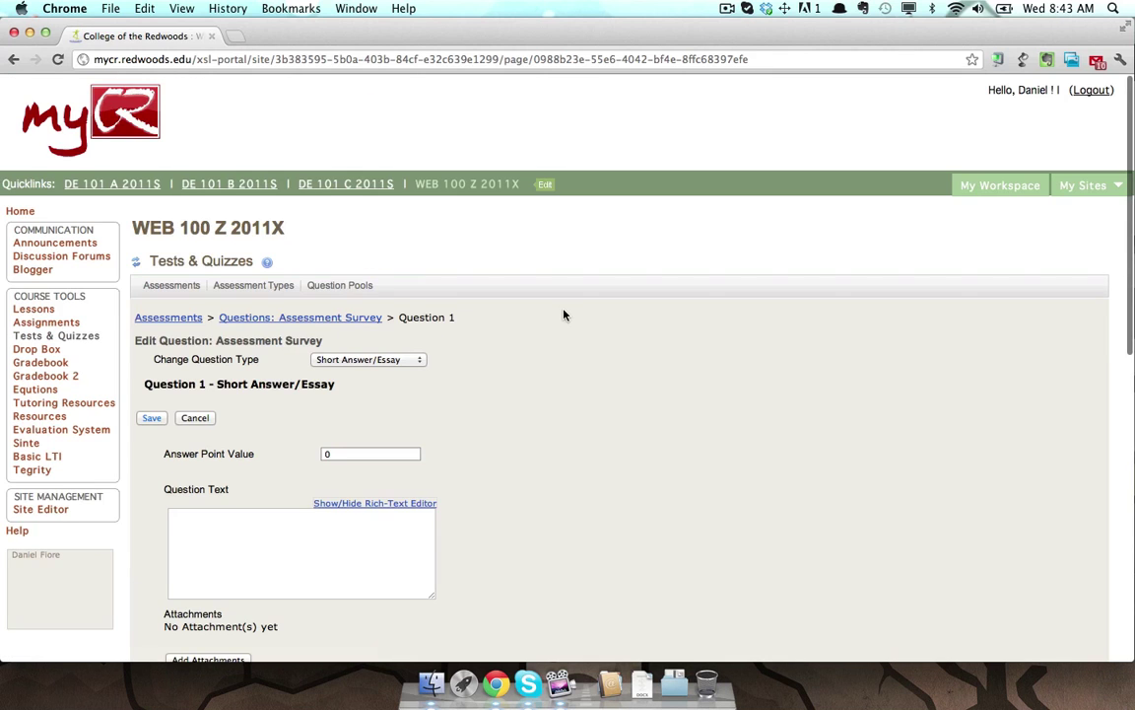
scroll(565, 314, "down", 5)
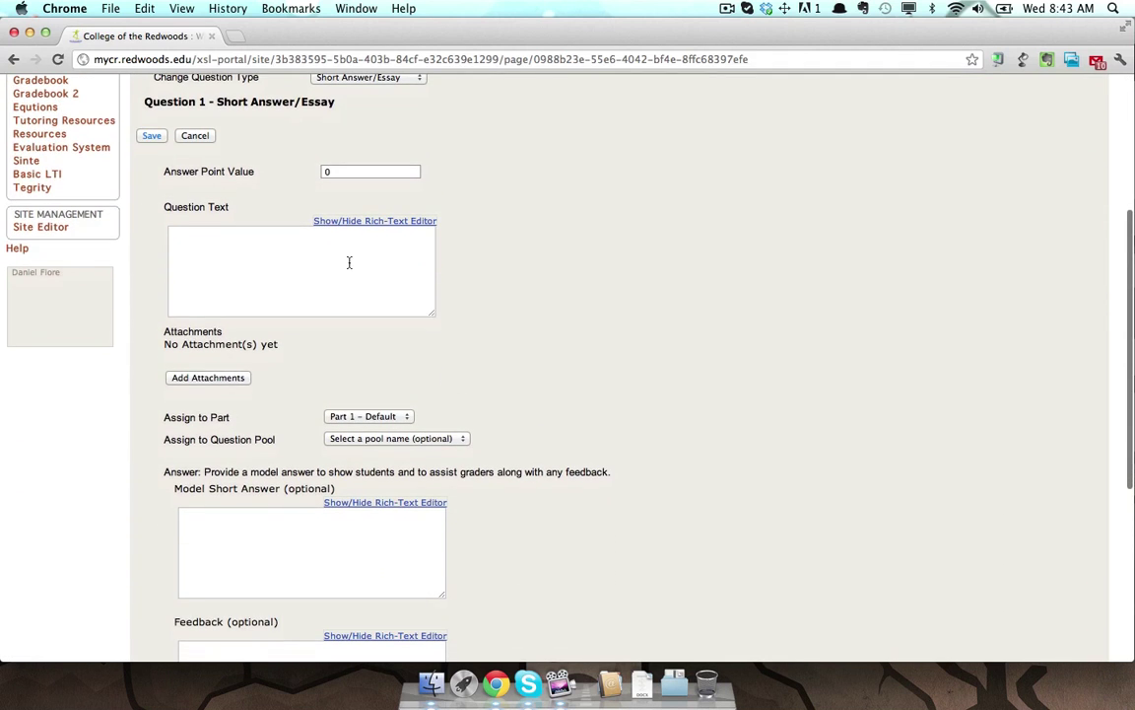
left_click(349, 262)
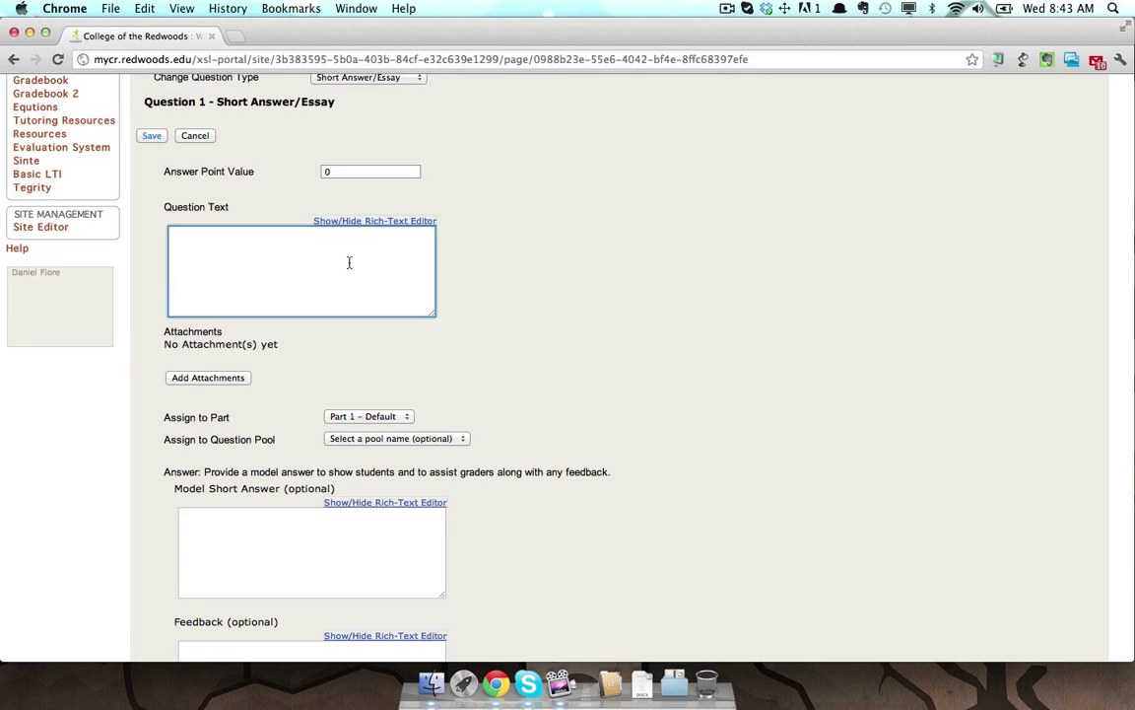
type("Why do you feel this way?")
scroll(568, 340, "down", 6)
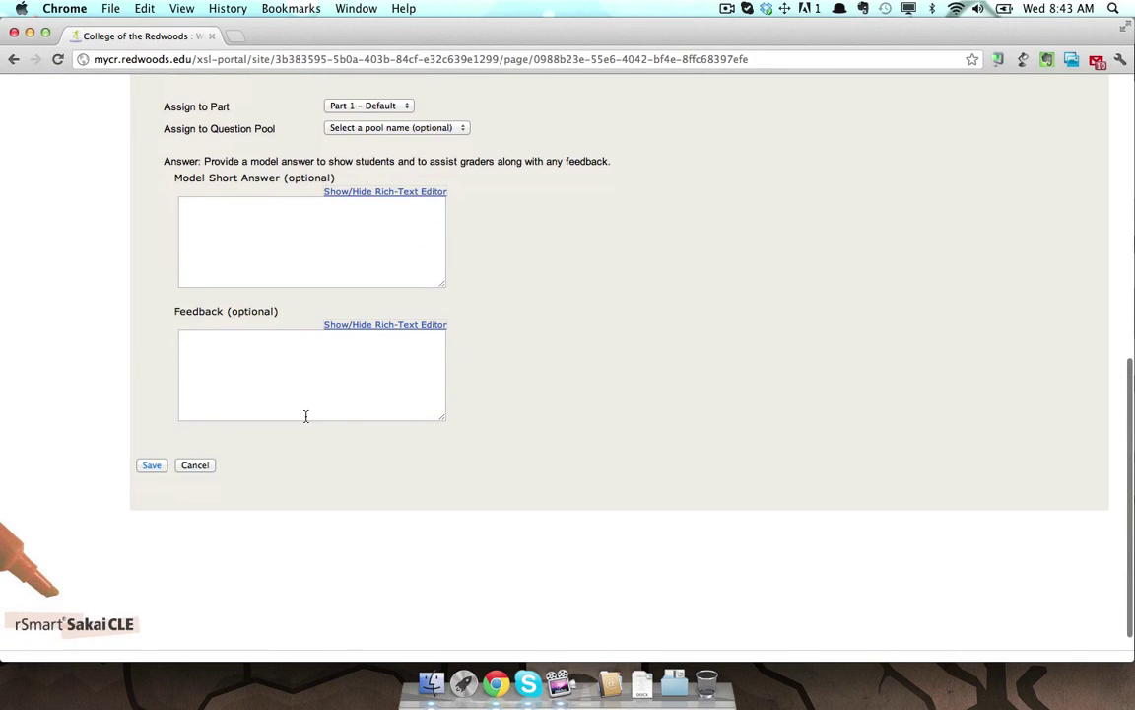
left_click(151, 465)
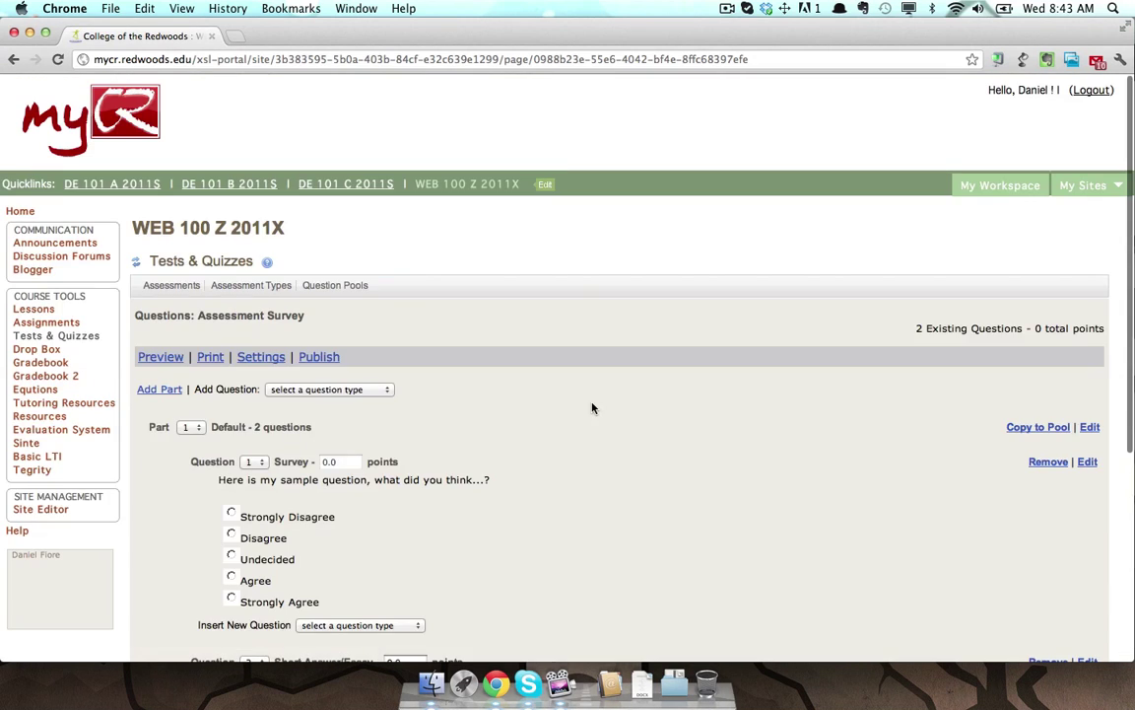
Step: In the survey's Assessment Organization settings, set the question layout to display the complete assessment on one web page
scroll(594, 407, "down", 4)
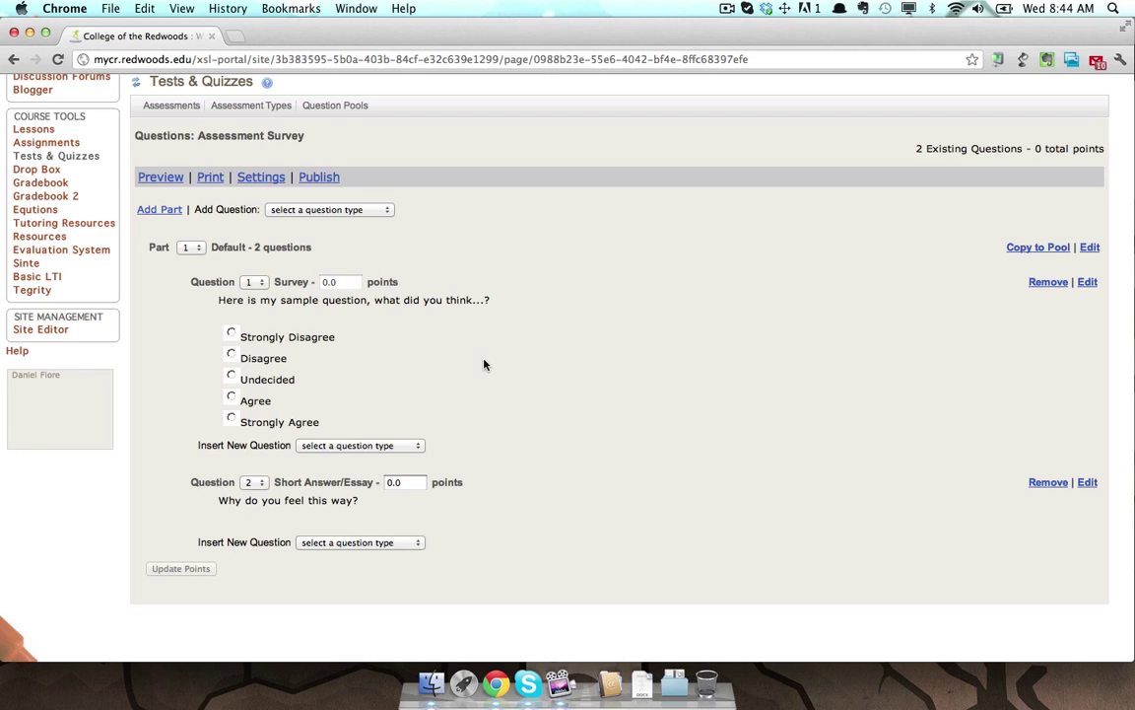
scroll(529, 311, "down", 1)
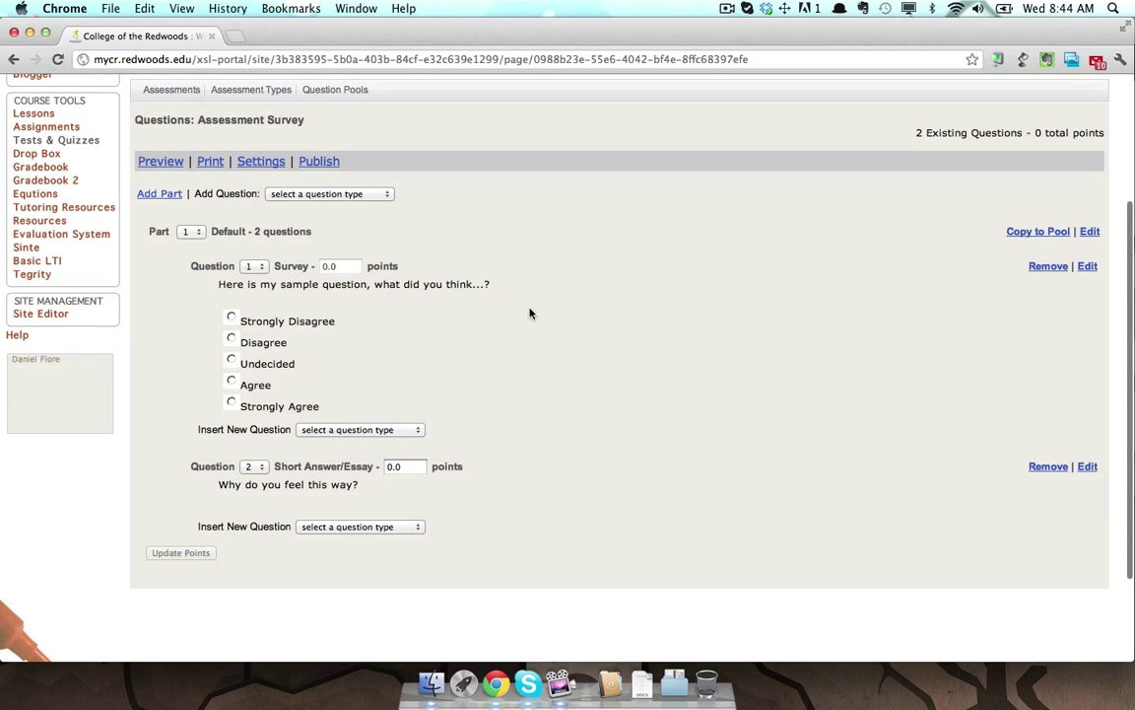
left_click(264, 164)
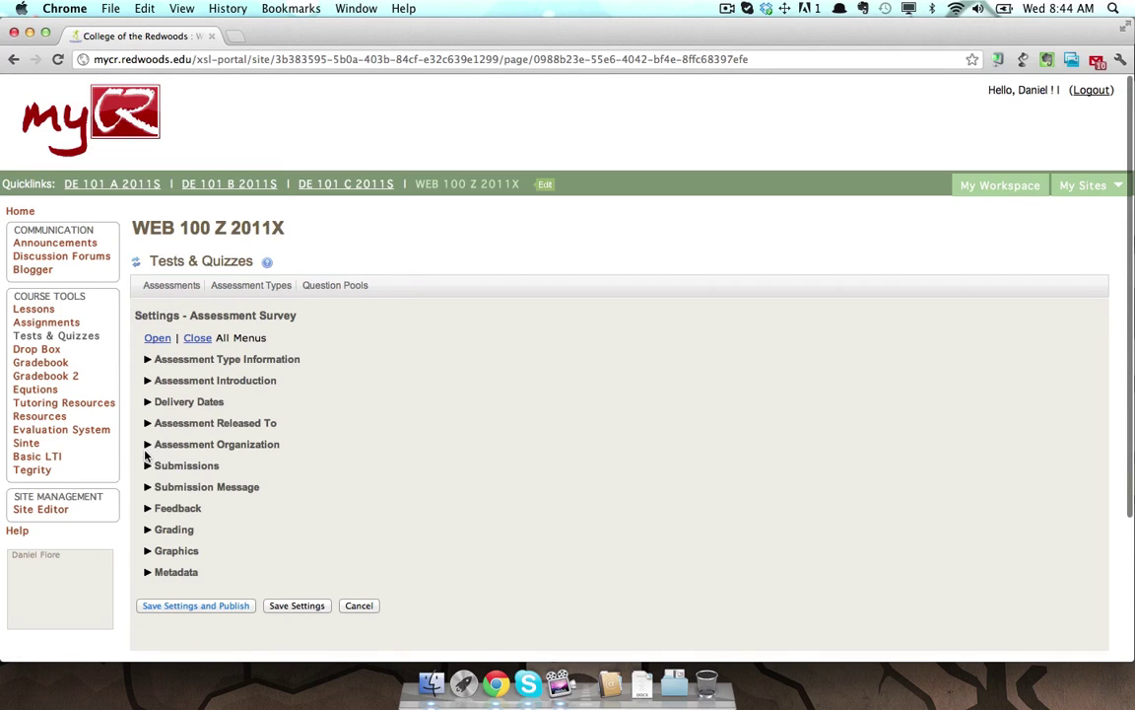
left_click(147, 445)
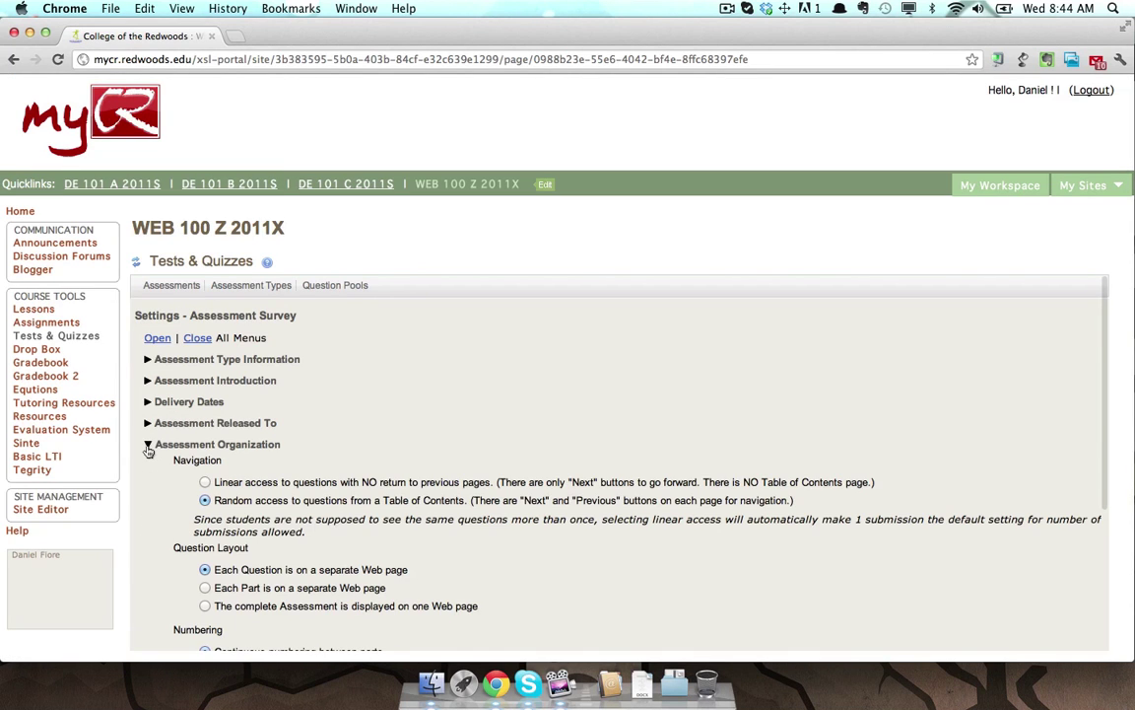
scroll(405, 413, "down", 3)
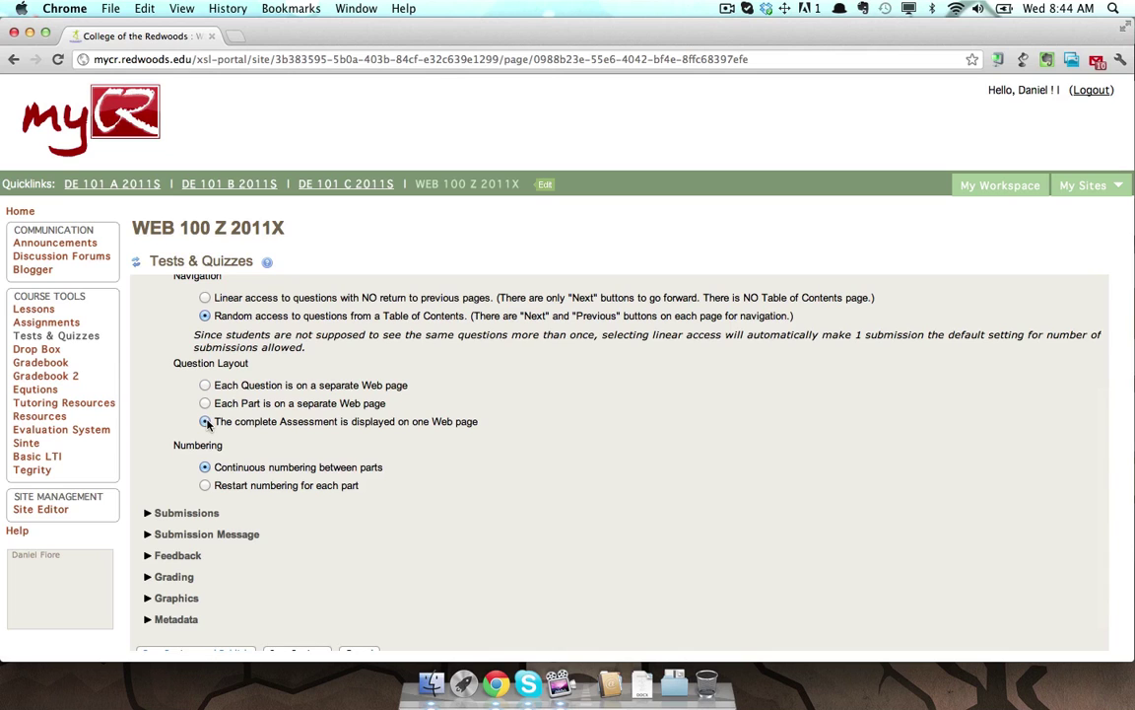
scroll(350, 431, "down", 3)
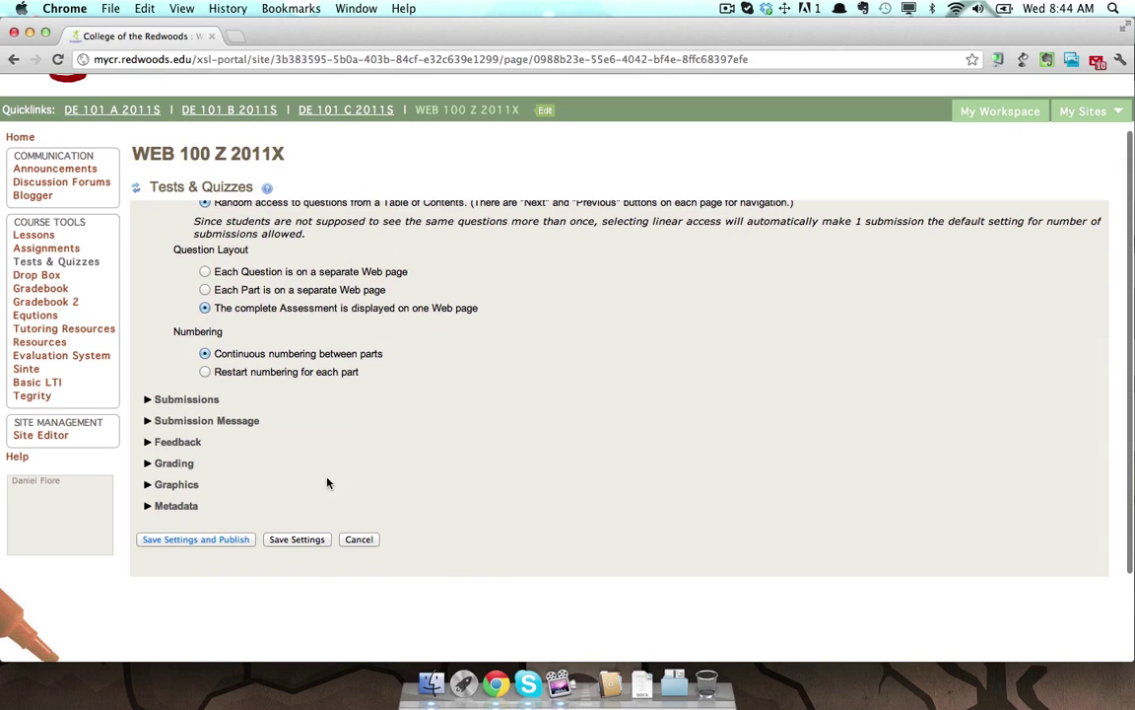
Step: Save the survey settings without publishing, then preview the survey in the example student view and begin it to examine both questions
left_click(297, 540)
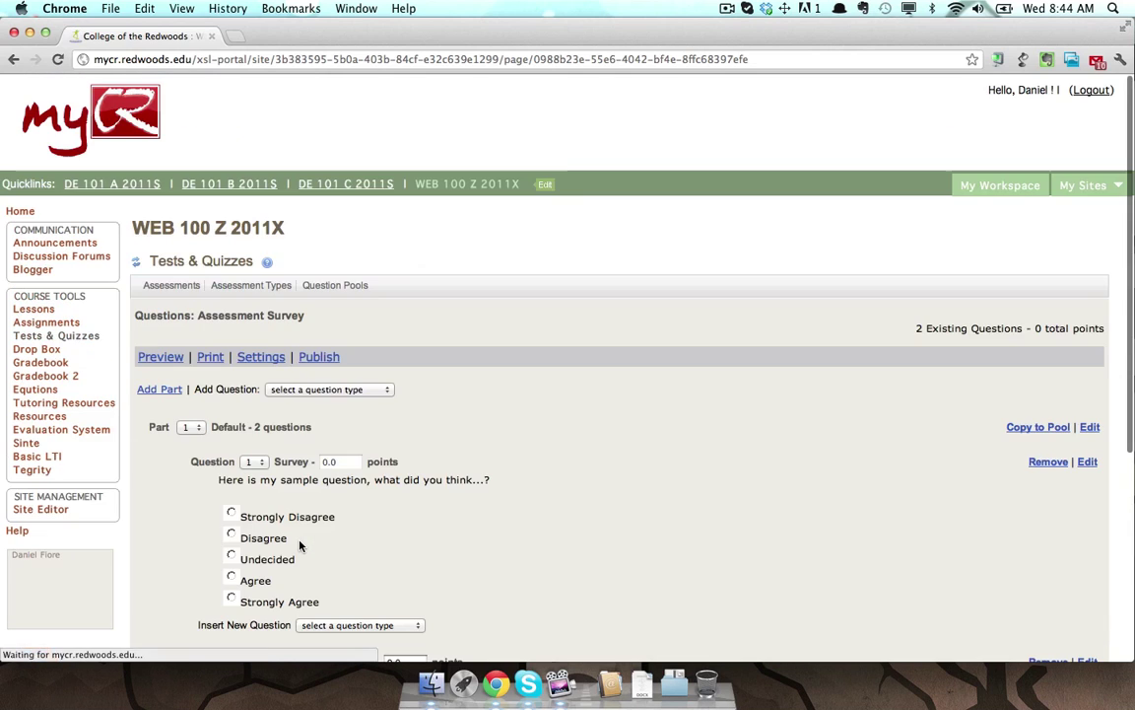
left_click(161, 358)
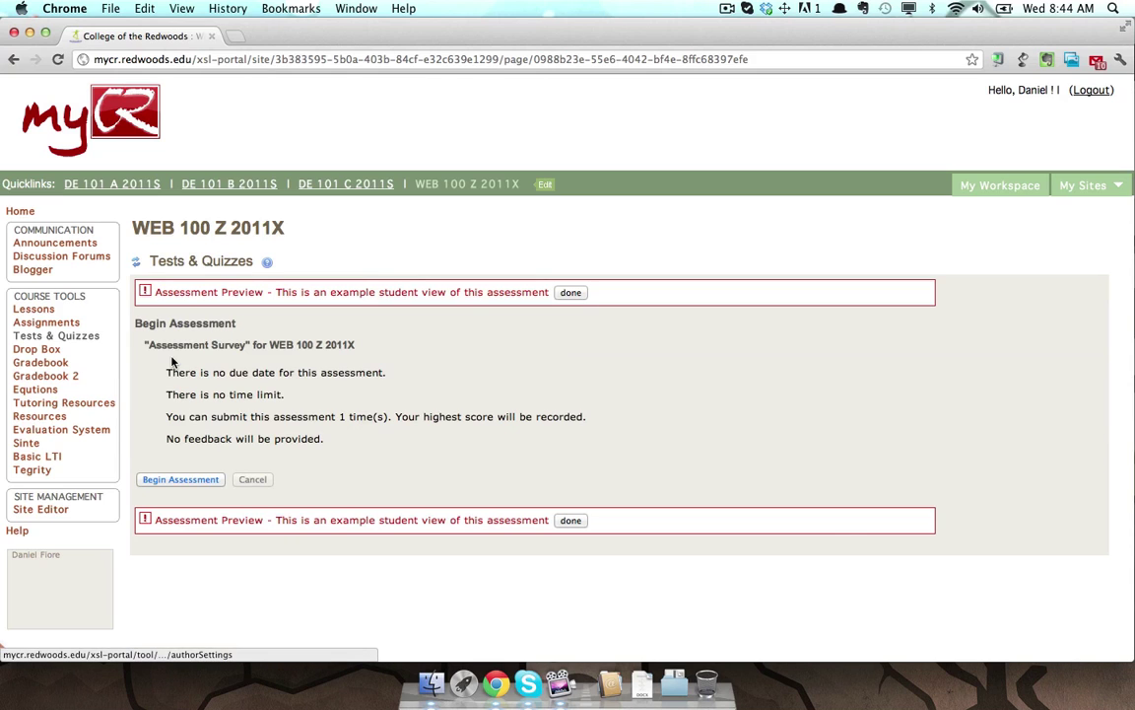
left_click(181, 480)
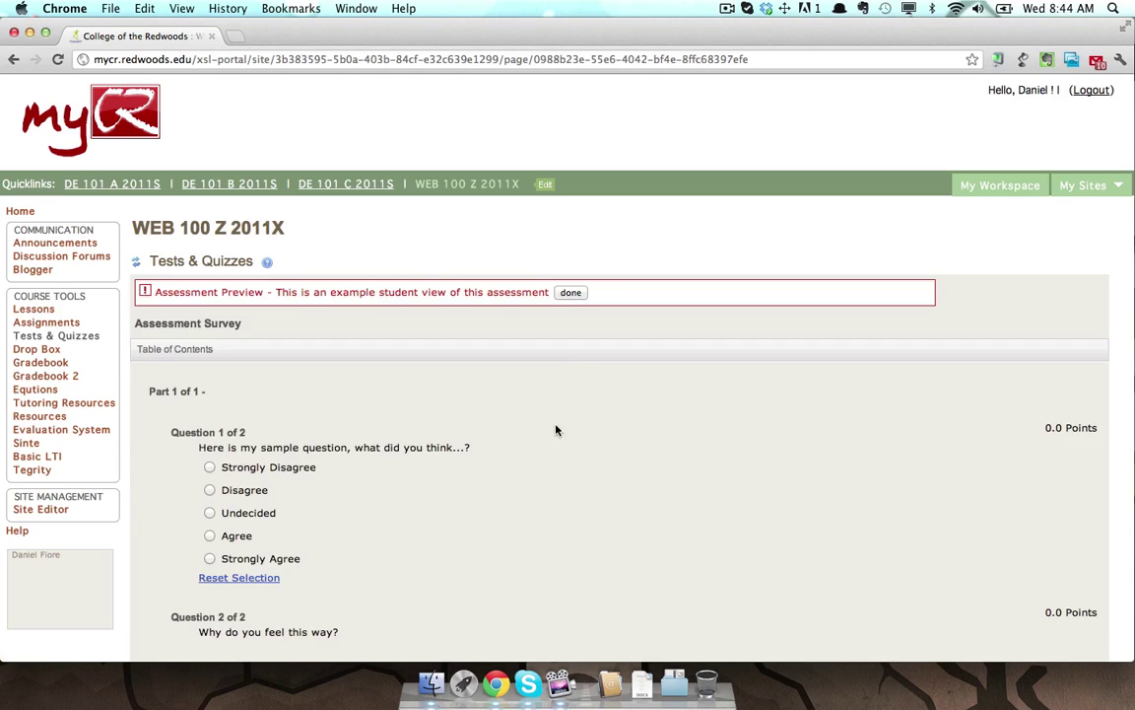
scroll(562, 428, "down", 4)
scroll(566, 429, "down", 2)
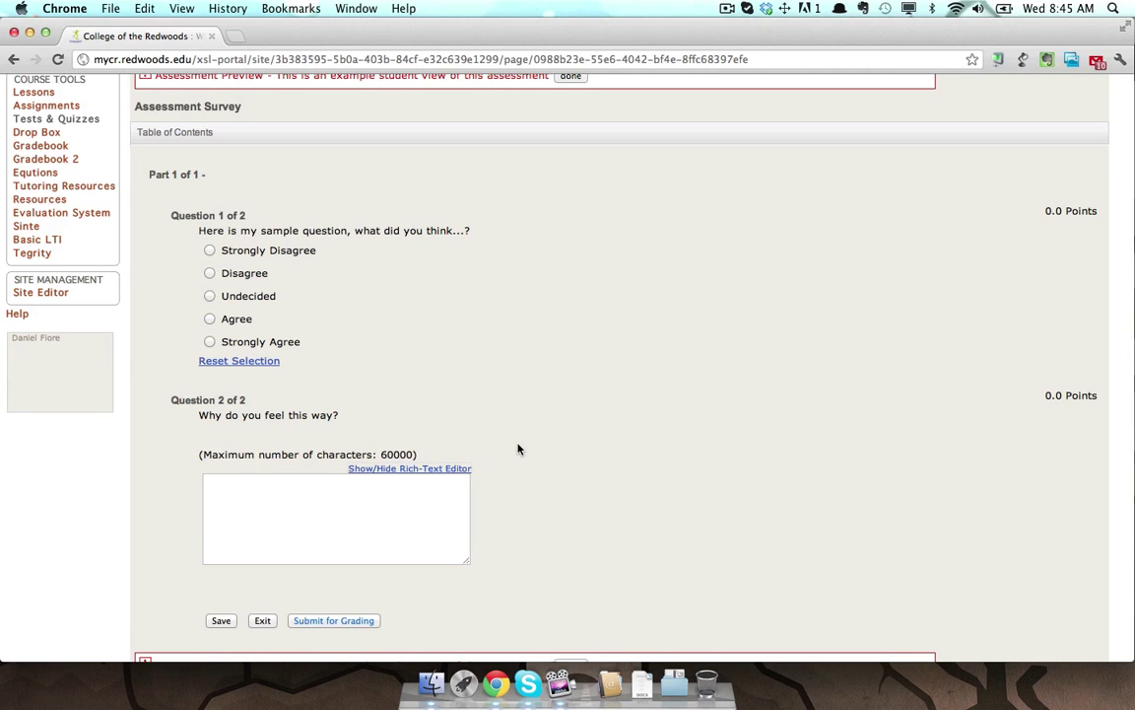
scroll(518, 449, "up", 5)
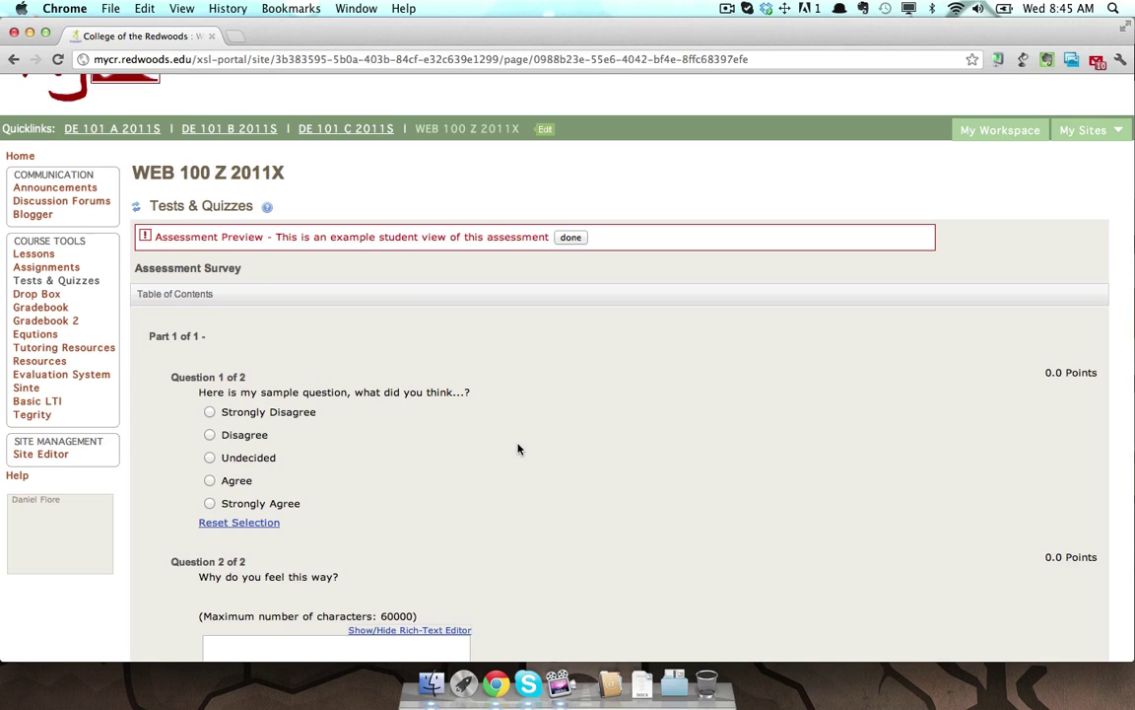
scroll(562, 443, "down", 1)
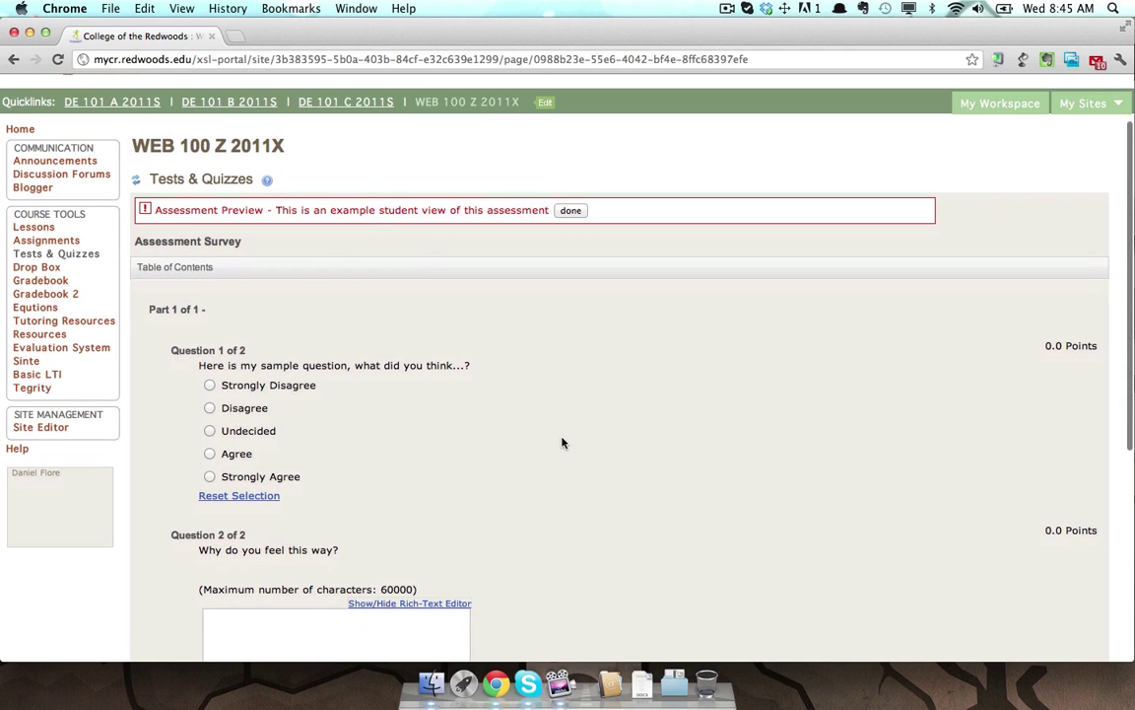